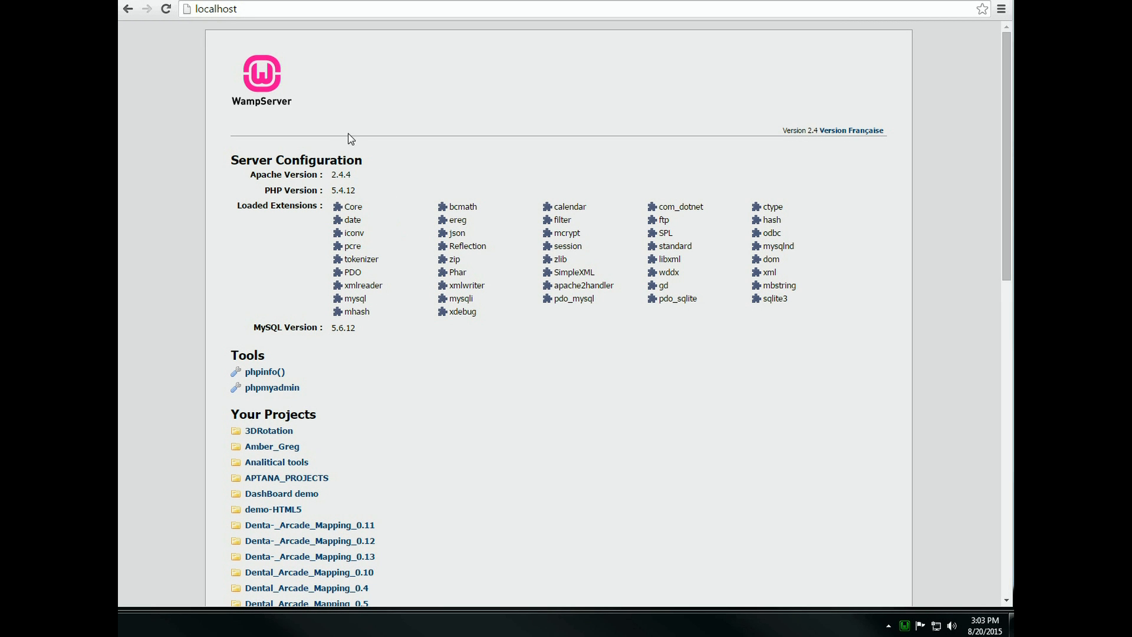
Load the server at the LAN address 10.100.30.62, which returns Forbidden.
left_click(249, 7)
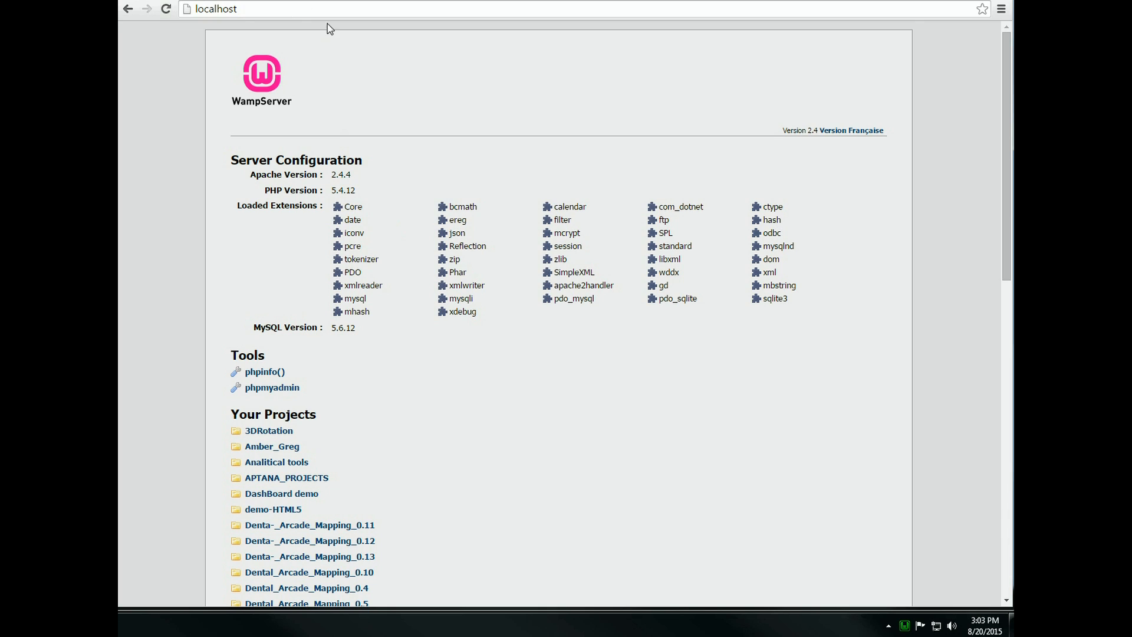
double_click(204, 8)
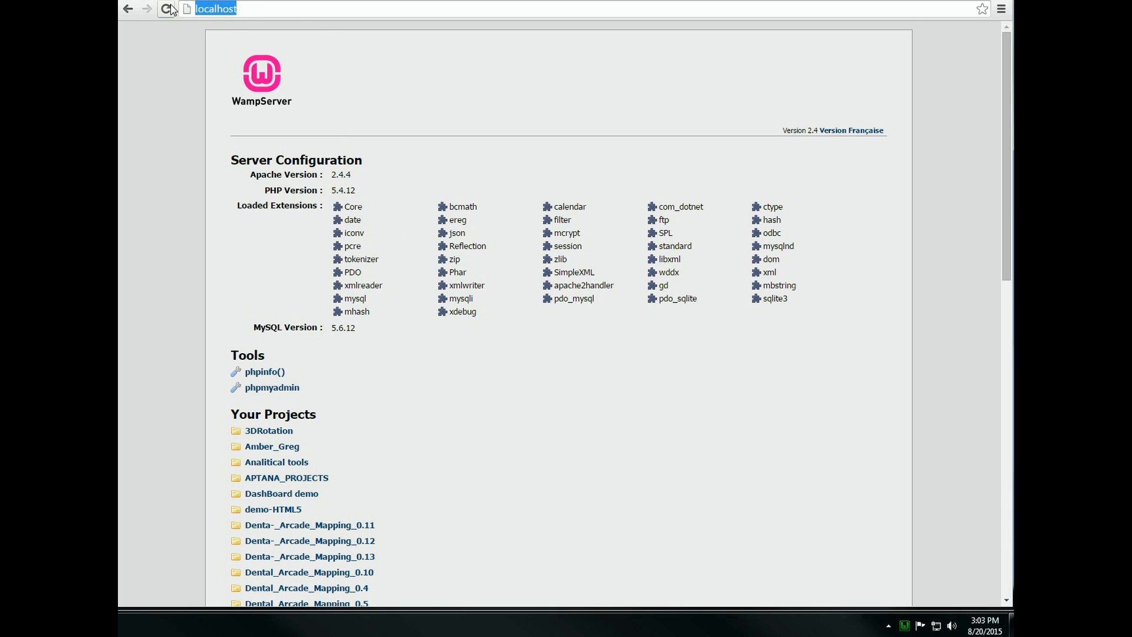
type("10.100.30.62")
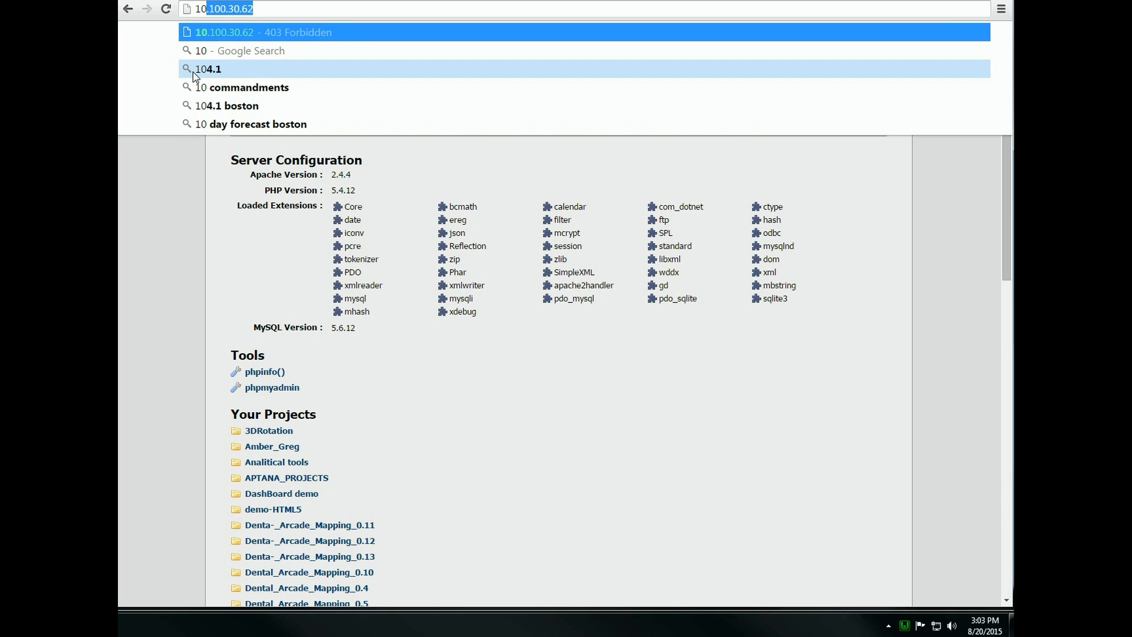
key("End")
key("Return")
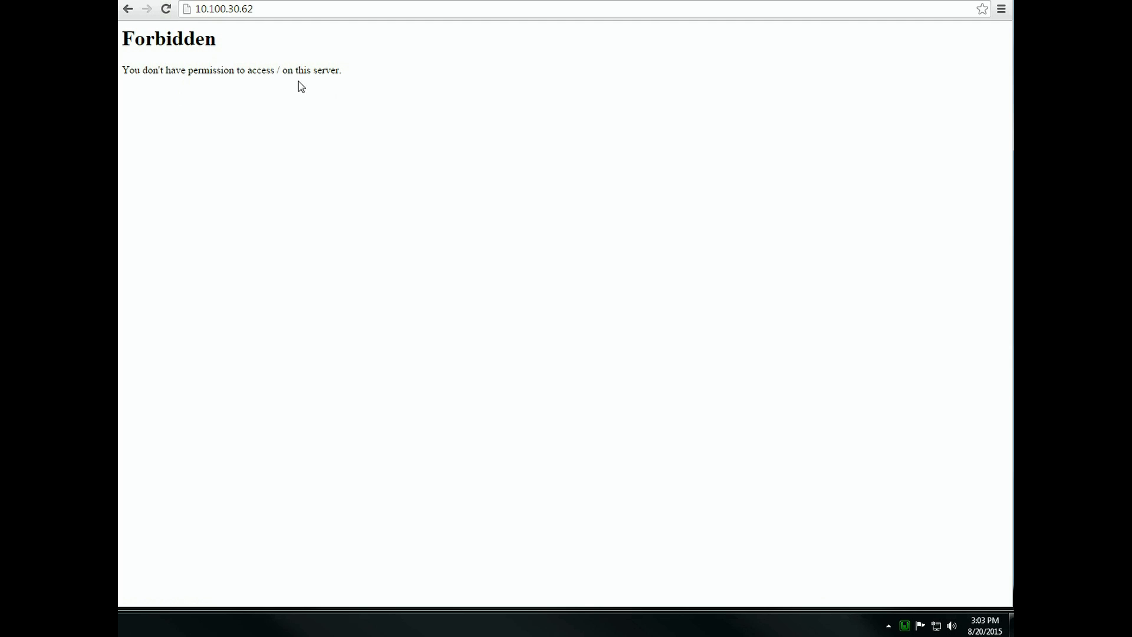
Confirm the WampServer homepage loads at 127.1.1.0, then reload 10.100.30.62 again.
key("ctrl+a")
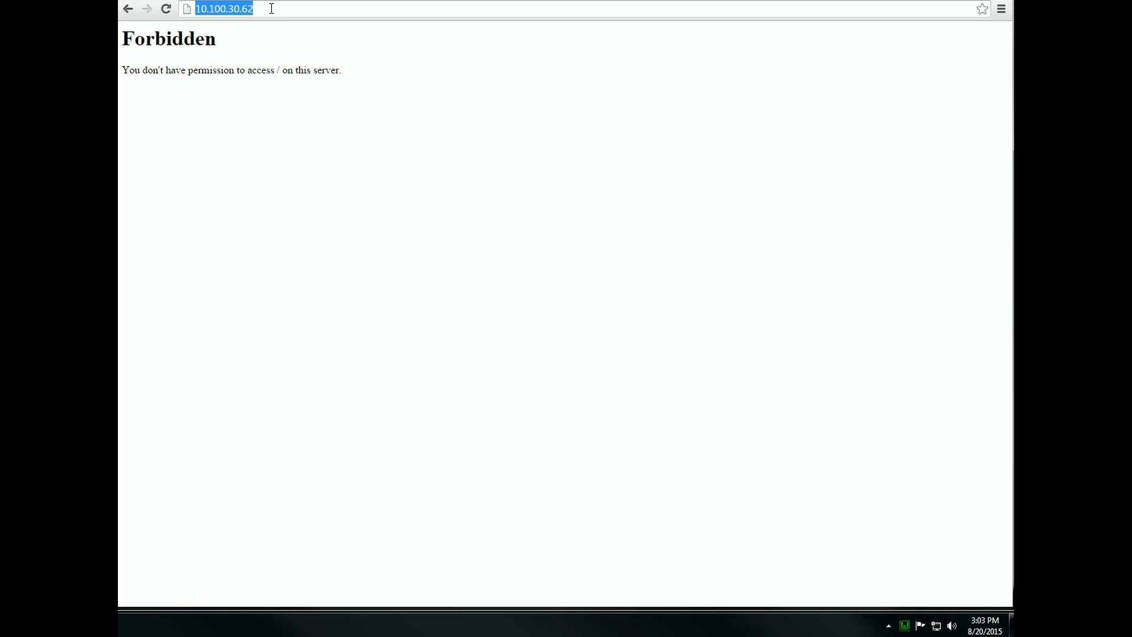
type("124")
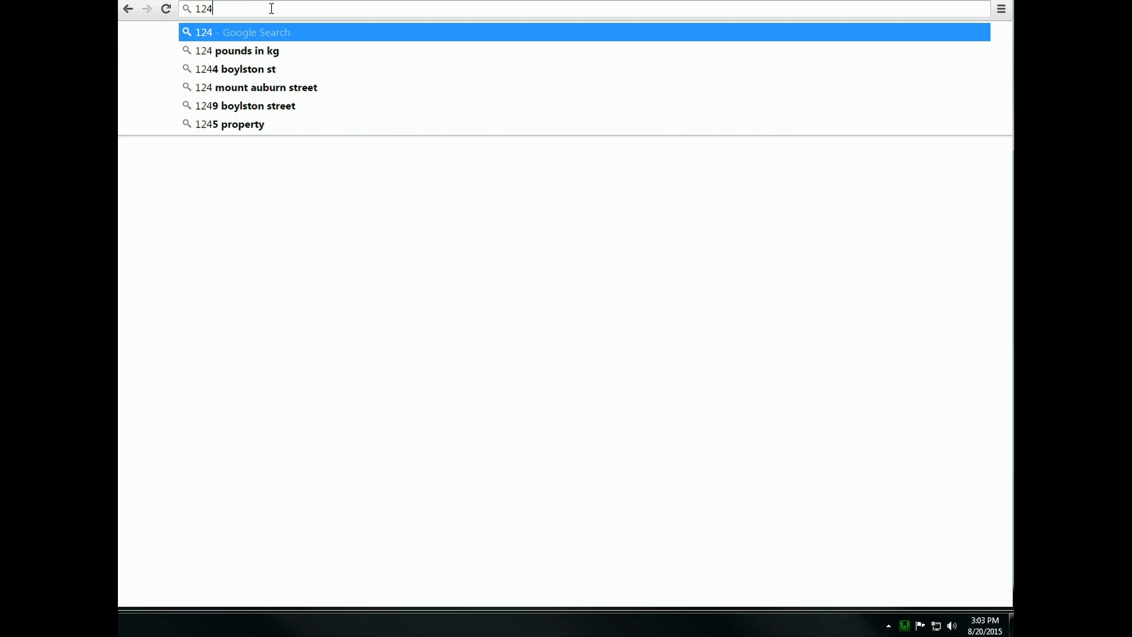
type(".")
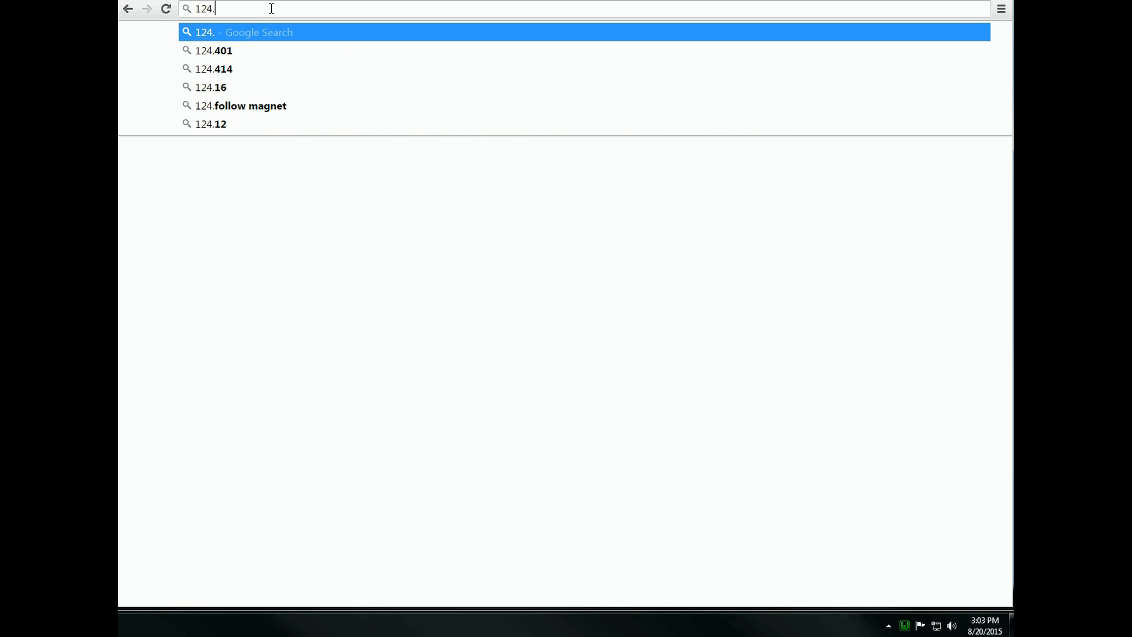
key("BackSpace")
key("BackSpace")
type("7")
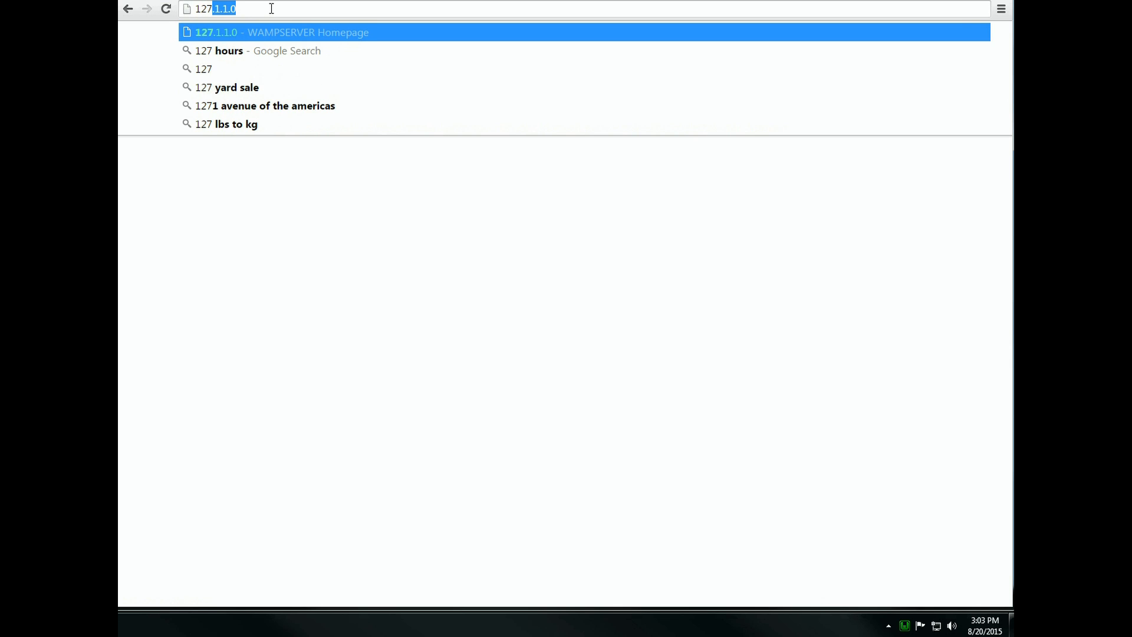
type(".1.")
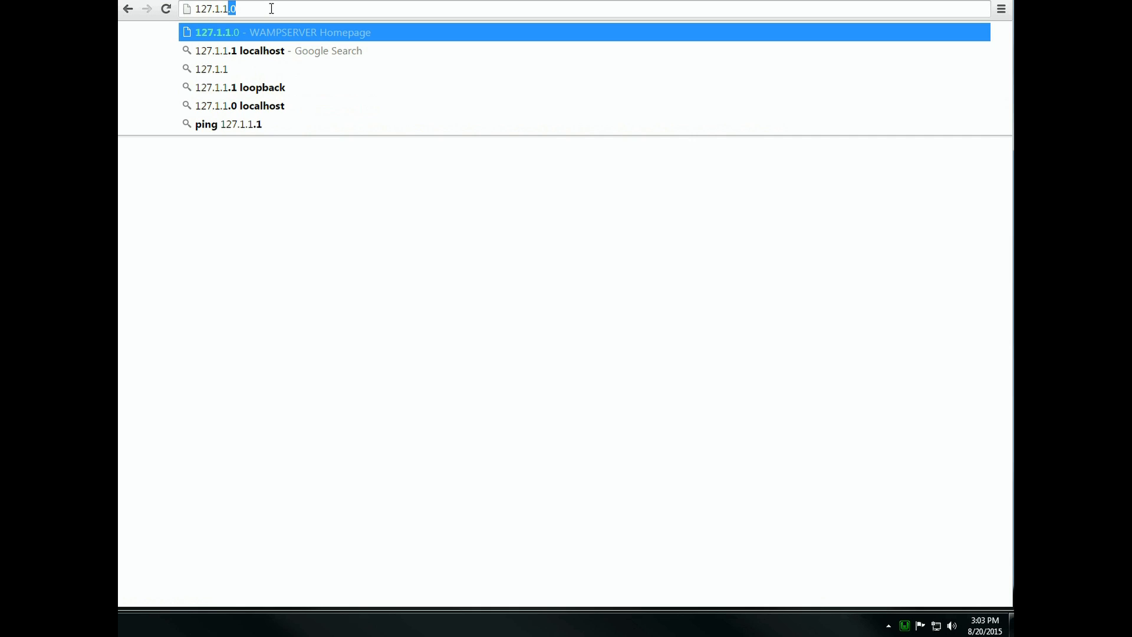
type("1.0")
key("Return")
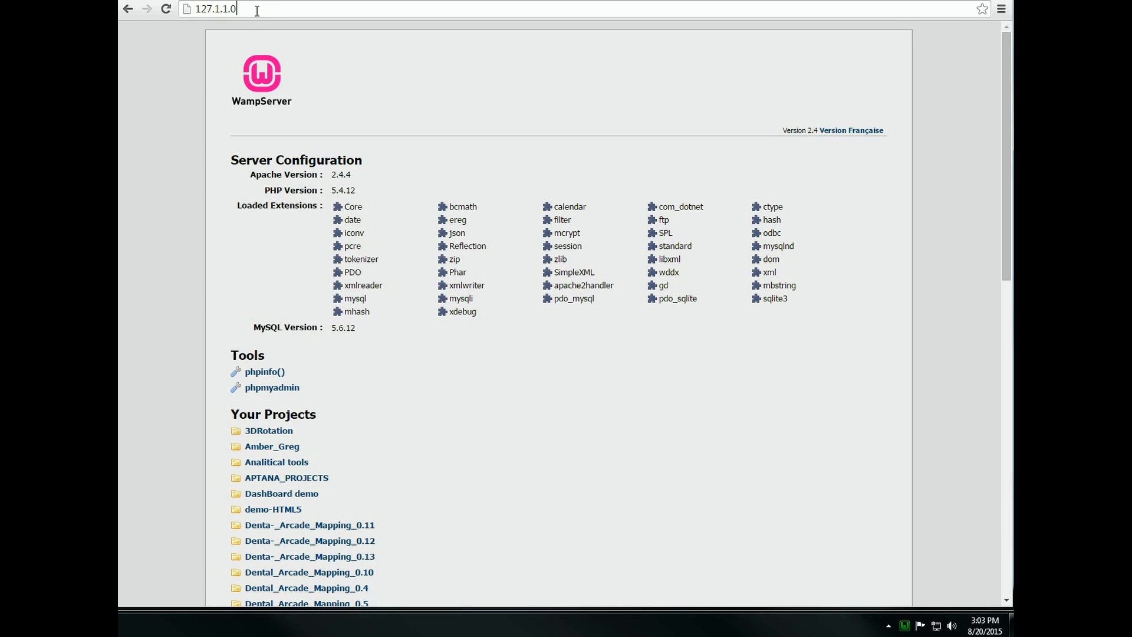
left_click_drag(256, 11, 196, 9)
type("10")
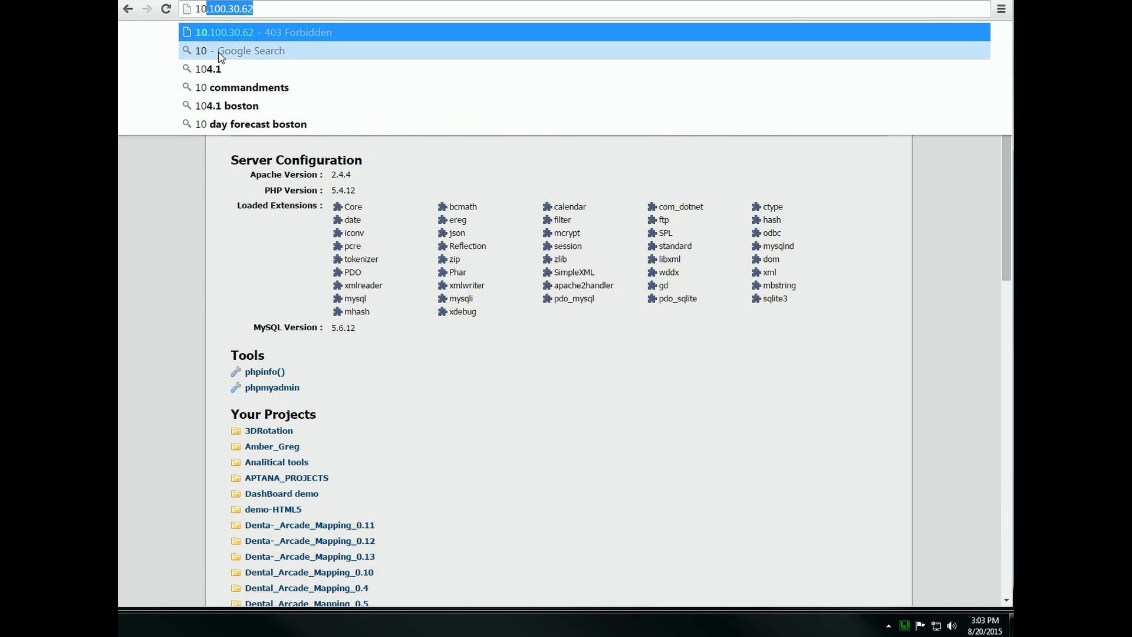
key("Return")
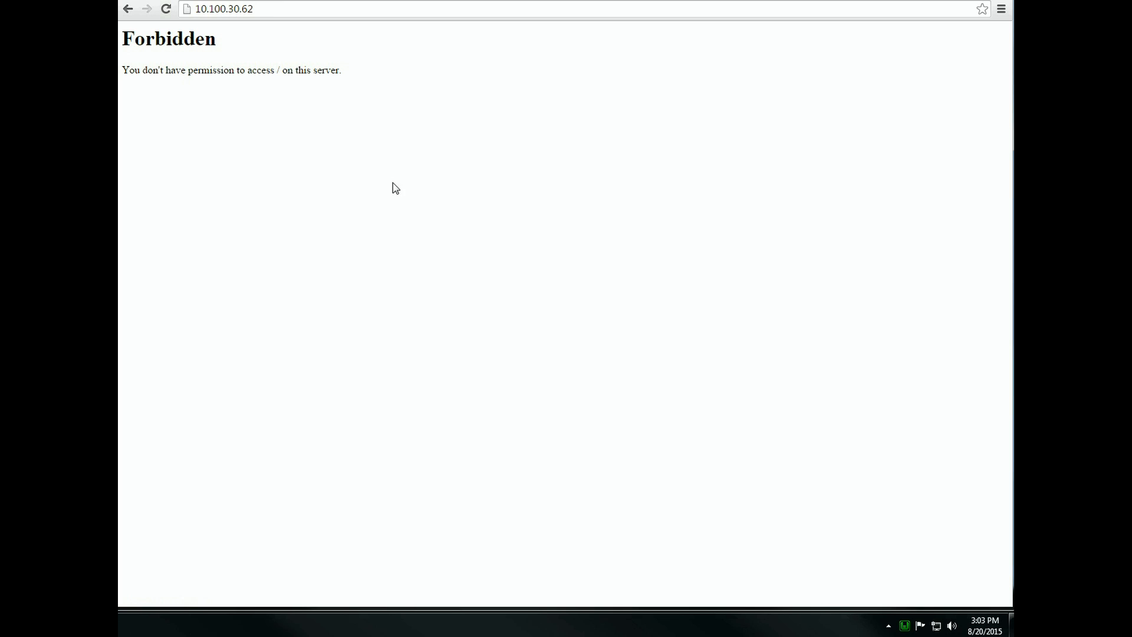
Open Apache's httpd.conf from the WampServer tray menu into full view in Notepad.
left_click(910, 628)
mouse_move(946, 503)
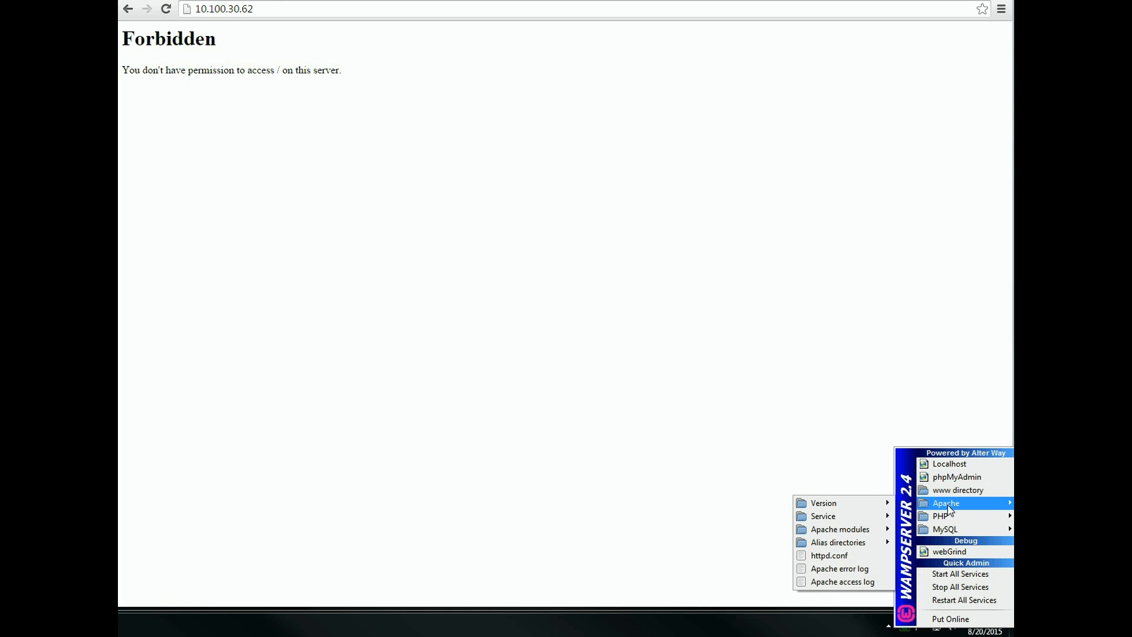
left_click(841, 560)
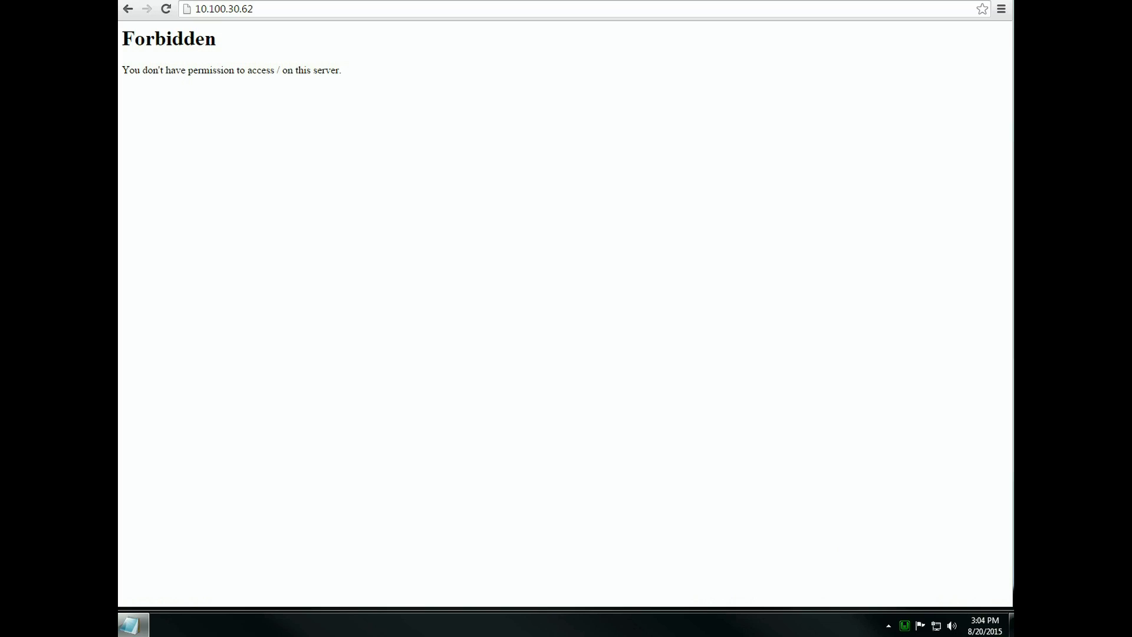
left_click_drag(377, 0, 342, 29)
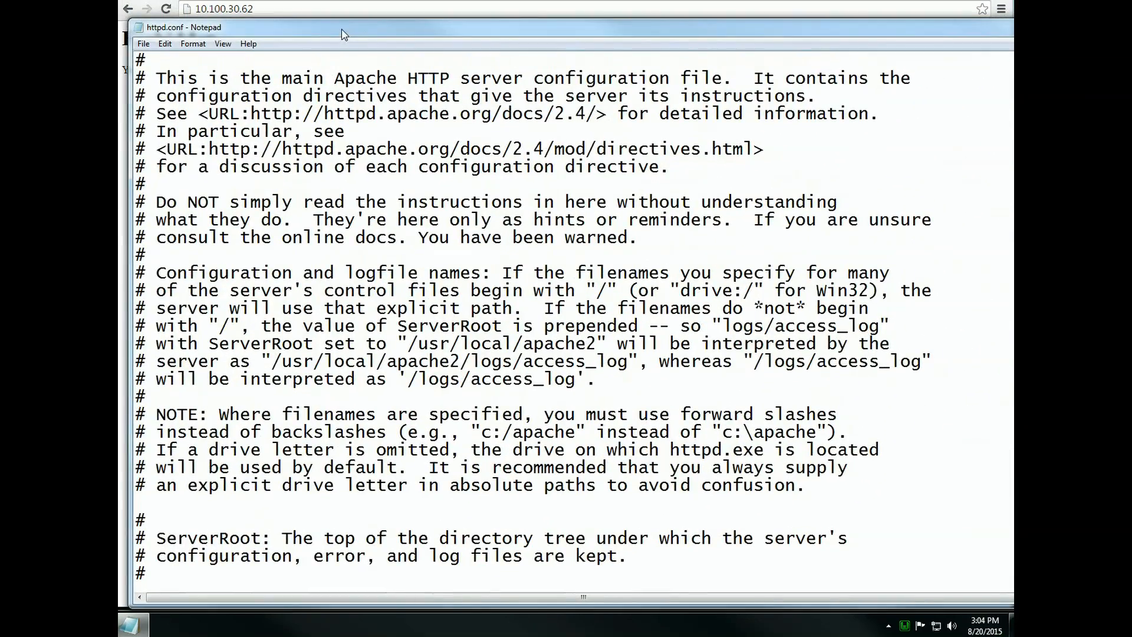
Search httpd.conf for 'allow' until reaching the Order Deny,Allow access-control block.
left_click(166, 44)
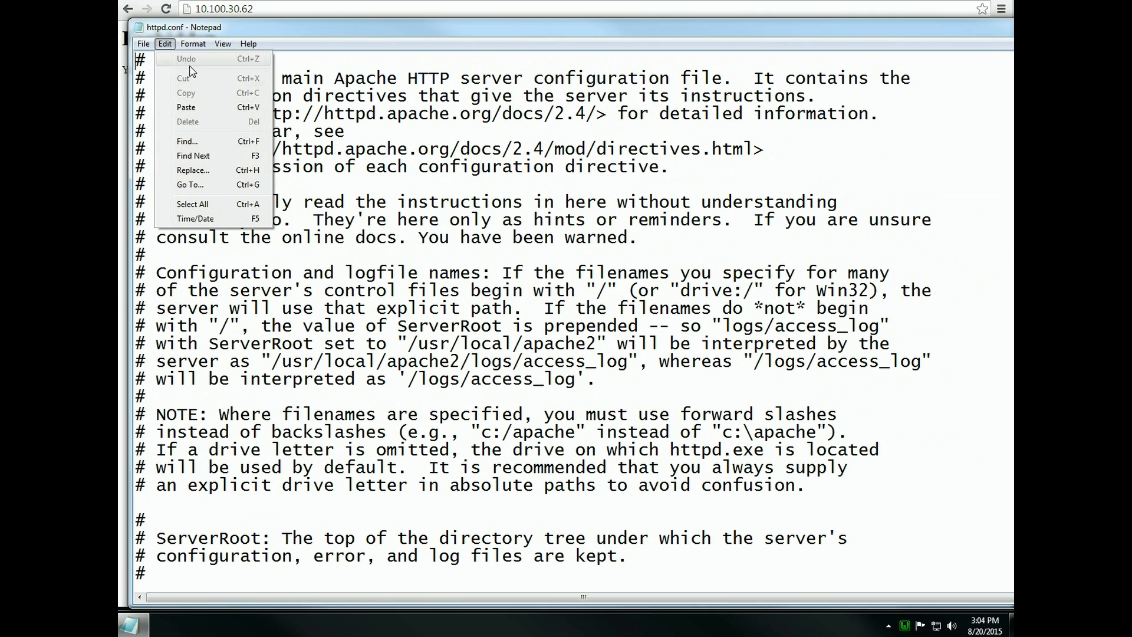
left_click(207, 143)
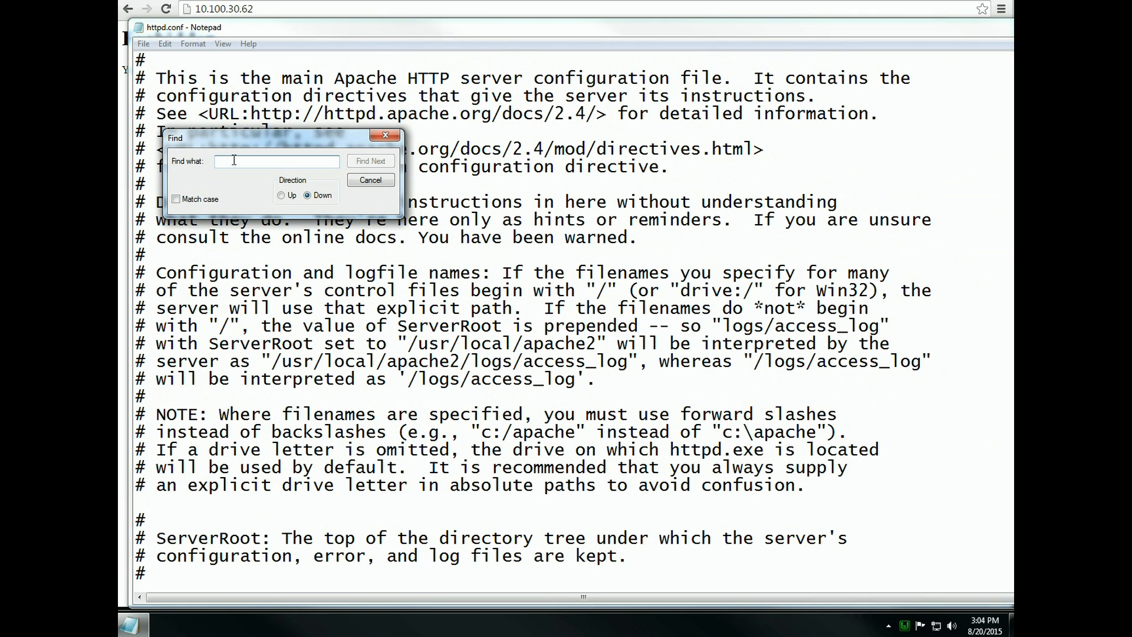
type("a")
type("llow")
left_click(378, 166)
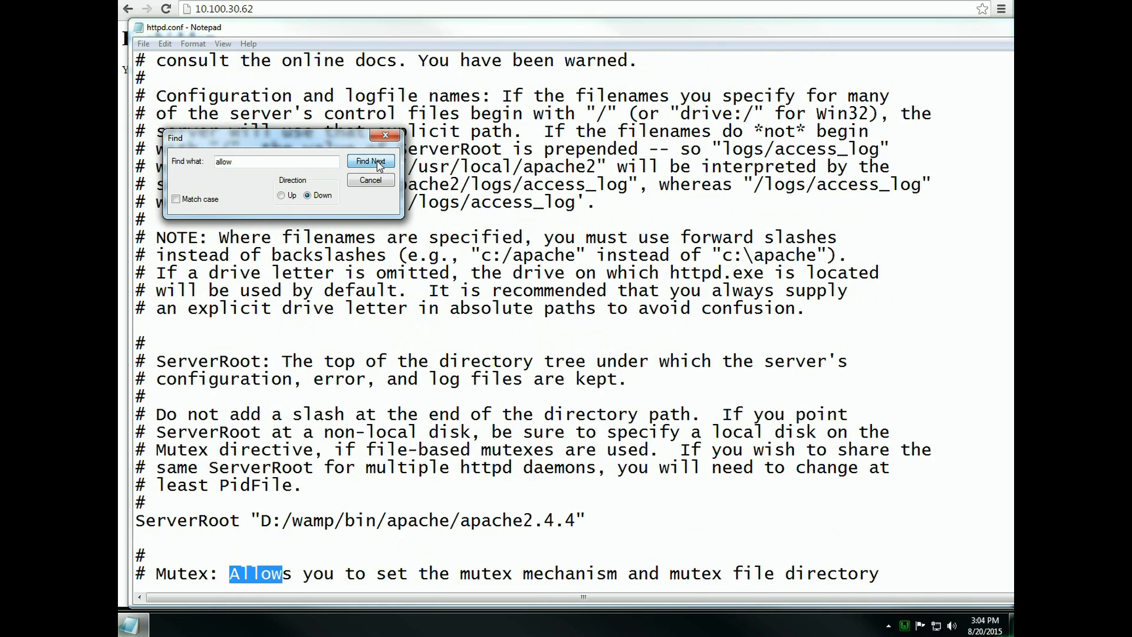
left_click(377, 166)
left_click(377, 166)
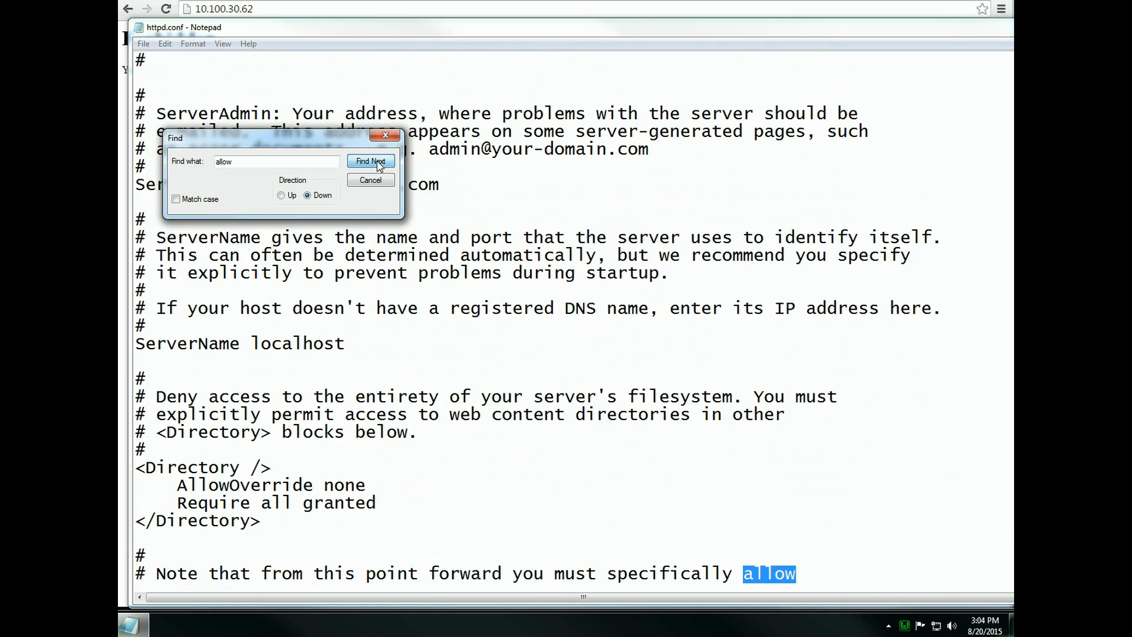
left_click(378, 165)
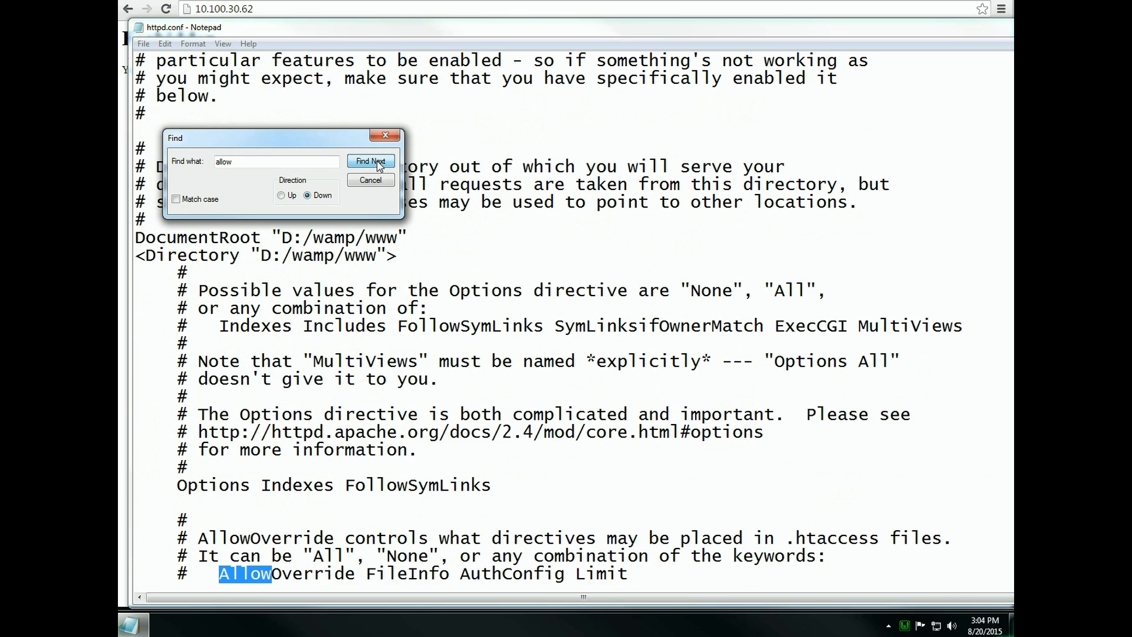
left_click(377, 166)
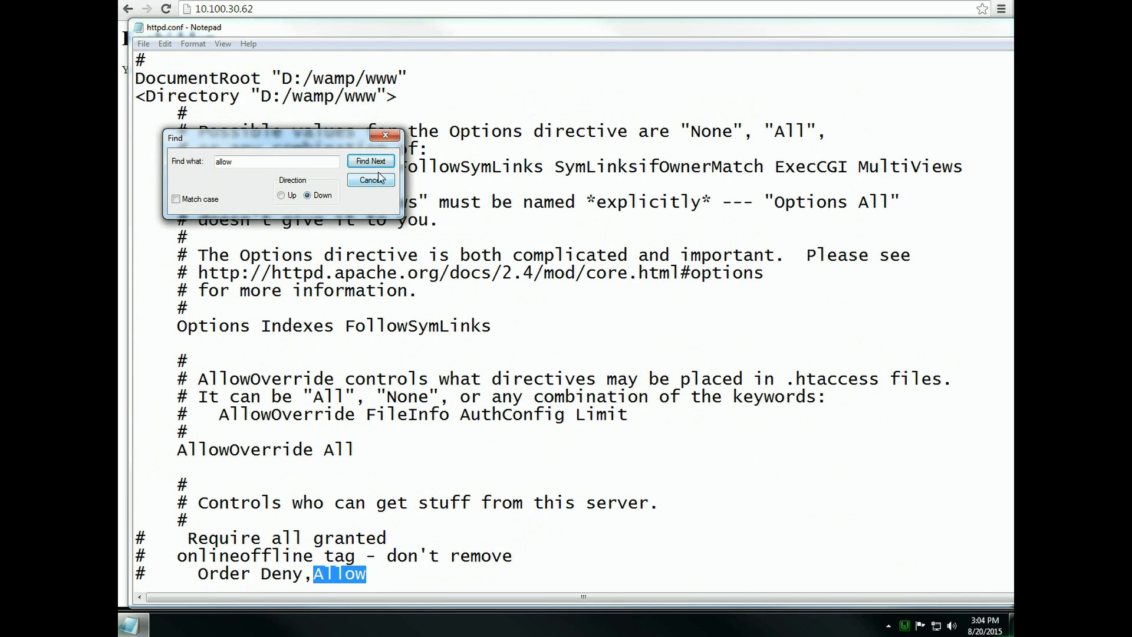
left_click(378, 164)
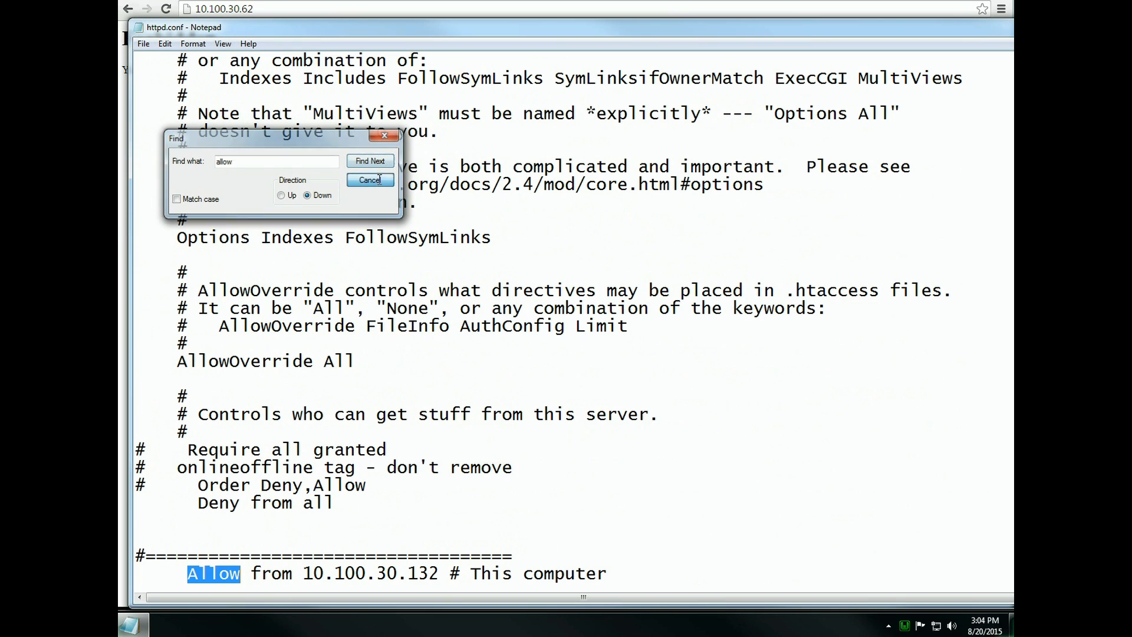
left_click(378, 180)
Select the whole 'Deny from all' rule.
left_click_drag(334, 503, 281, 503)
left_click_drag(367, 485, 199, 502)
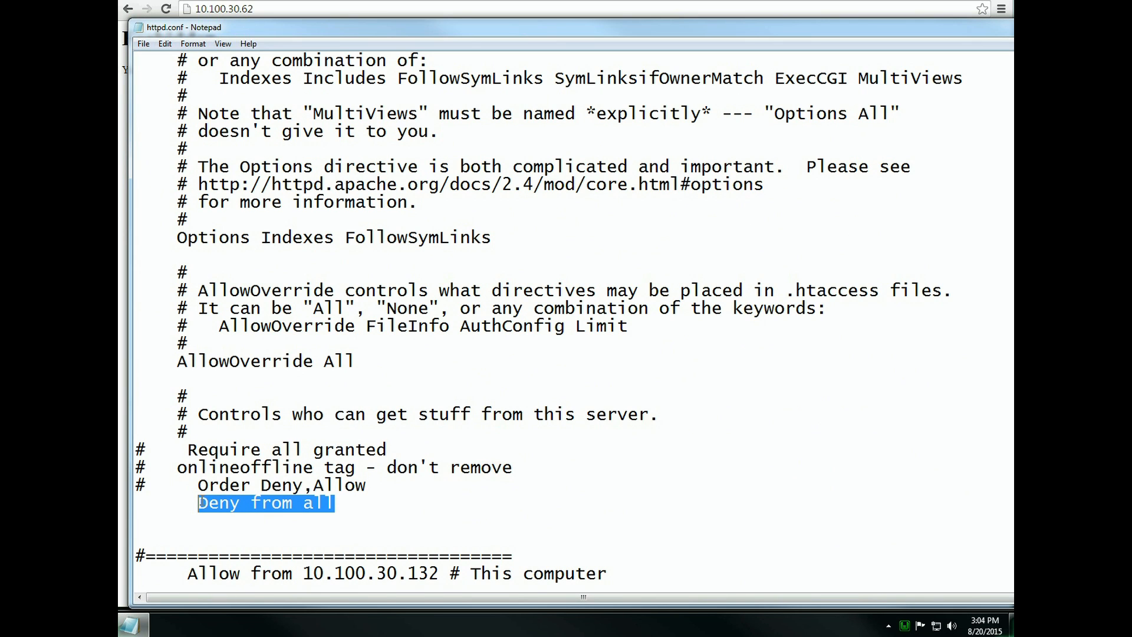
left_click(366, 518)
scroll(349, 496, "down", 1)
scroll(351, 492, "down", 3)
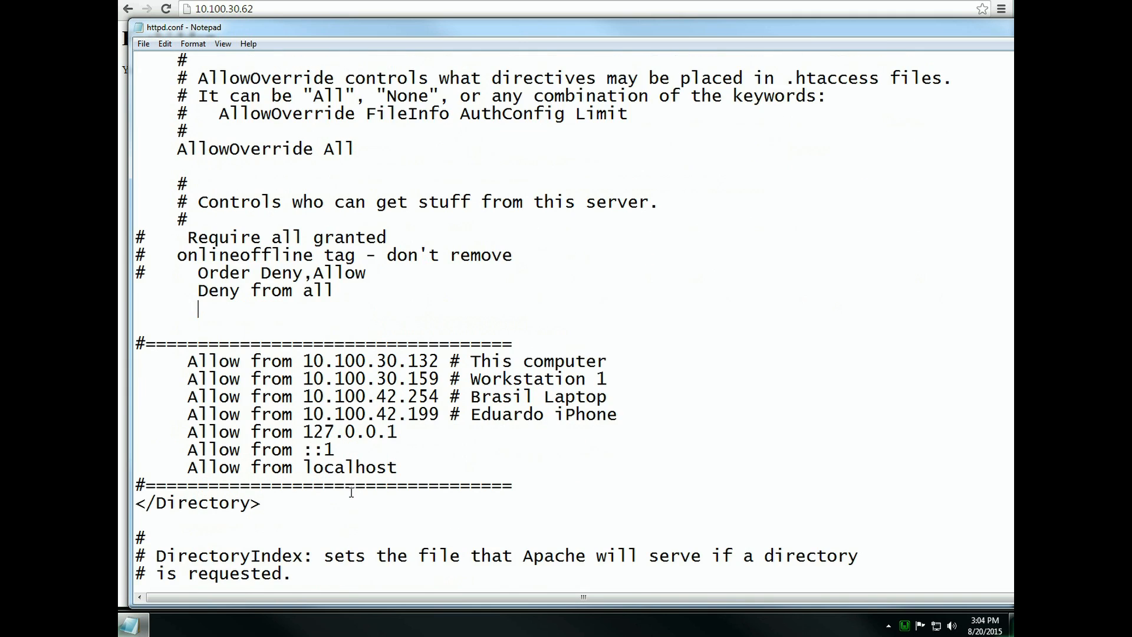
mouse_move(188, 361)
left_mouse_down()
mouse_move(606, 363)
mouse_move(469, 379)
mouse_move(177, 379)
left_mouse_up()
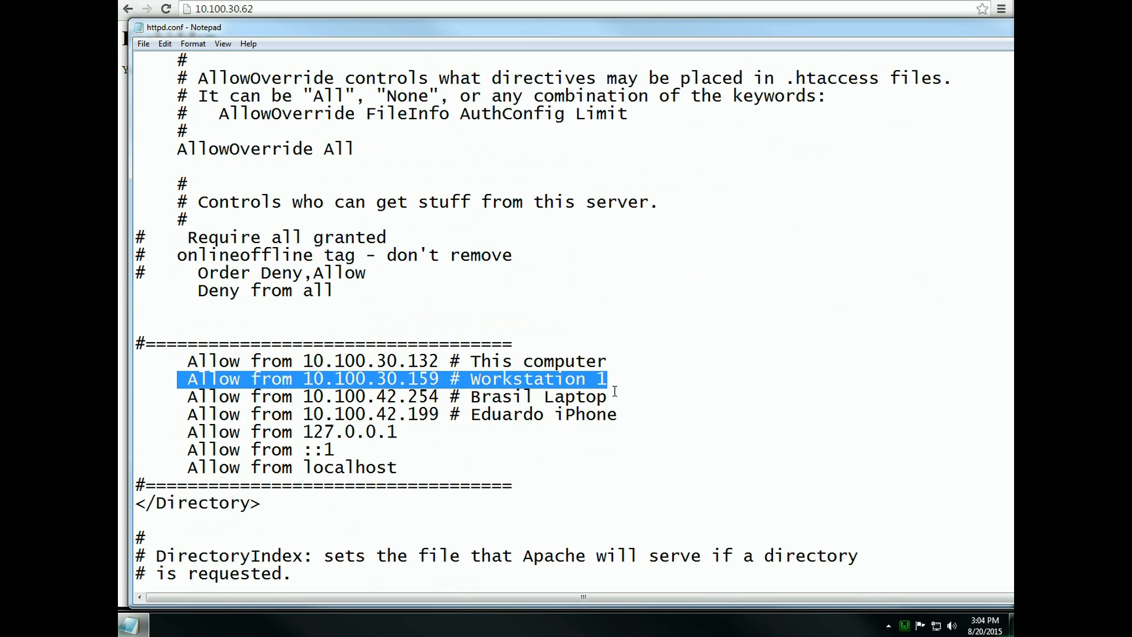
left_click_drag(609, 398, 187, 399)
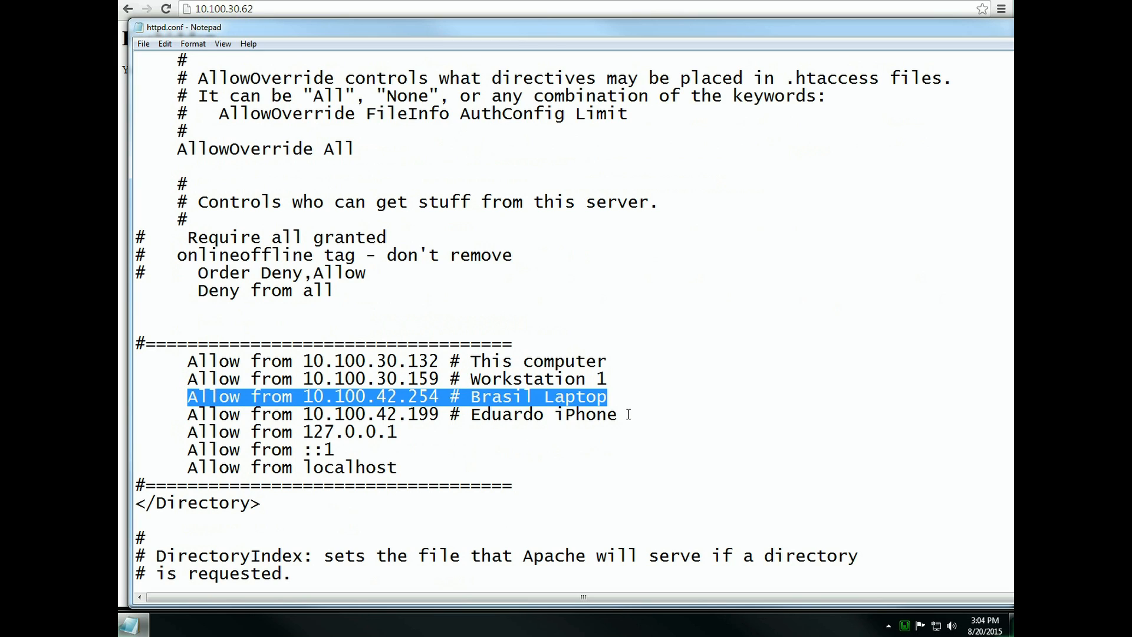
mouse_move(619, 416)
left_mouse_down()
mouse_move(191, 411)
mouse_move(197, 382)
left_mouse_up()
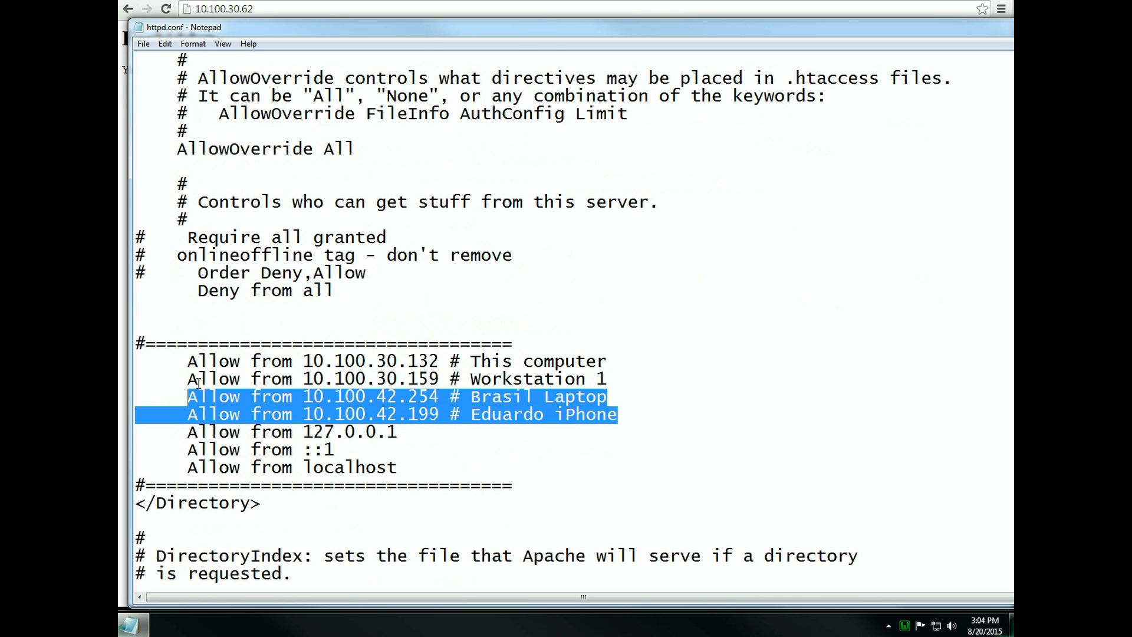
Comment out 'Deny from all' with # and add an 'Allow from all' line beneath it.
left_click(337, 294)
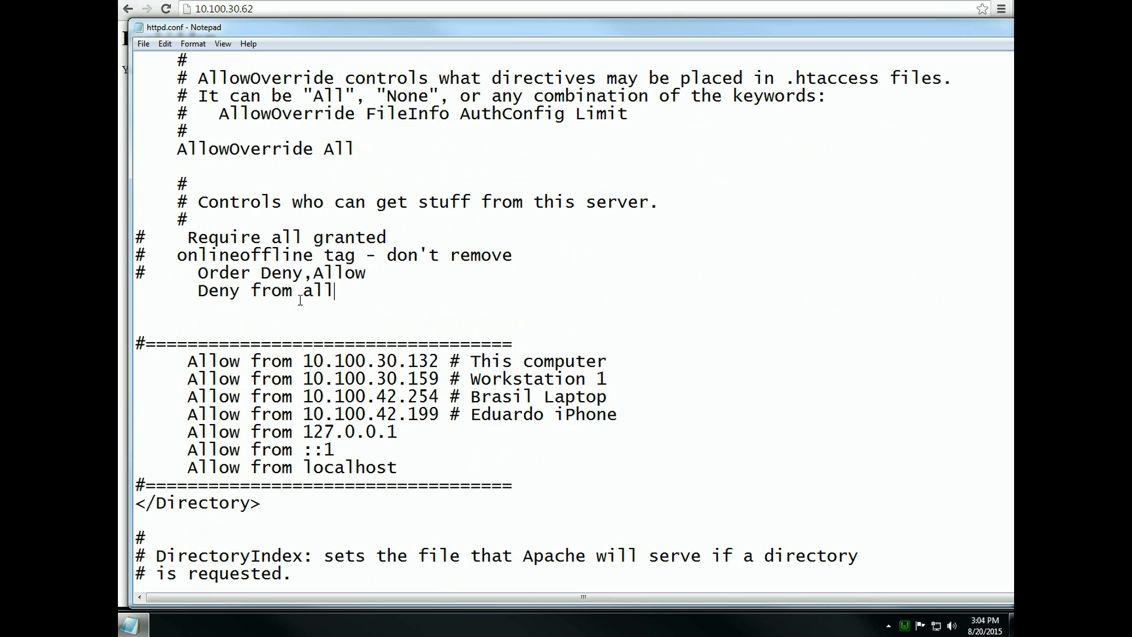
left_click(147, 295)
type("#")
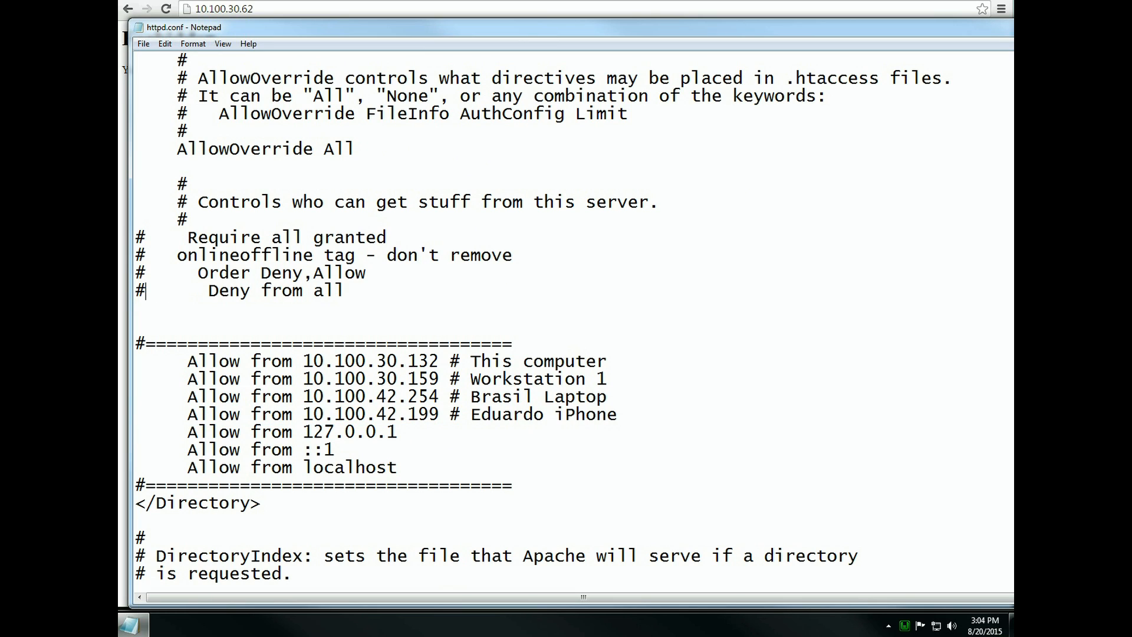
key("Delete")
left_click(174, 311)
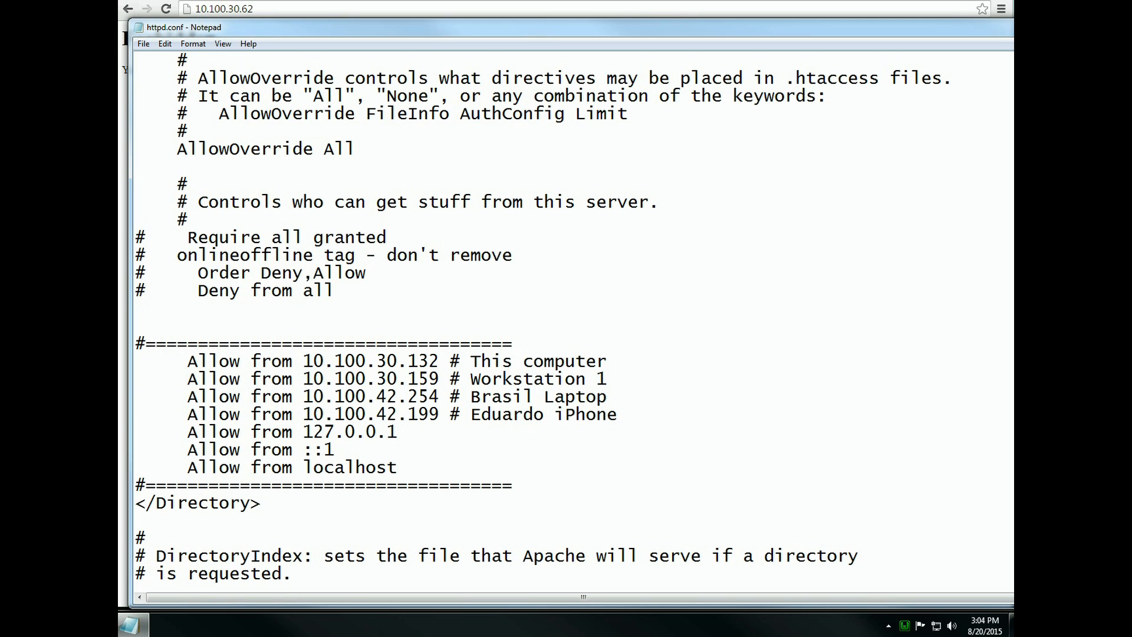
left_click_drag(155, 293, 136, 291)
left_click(206, 302)
type("Allow ")
type("fr")
type("om all")
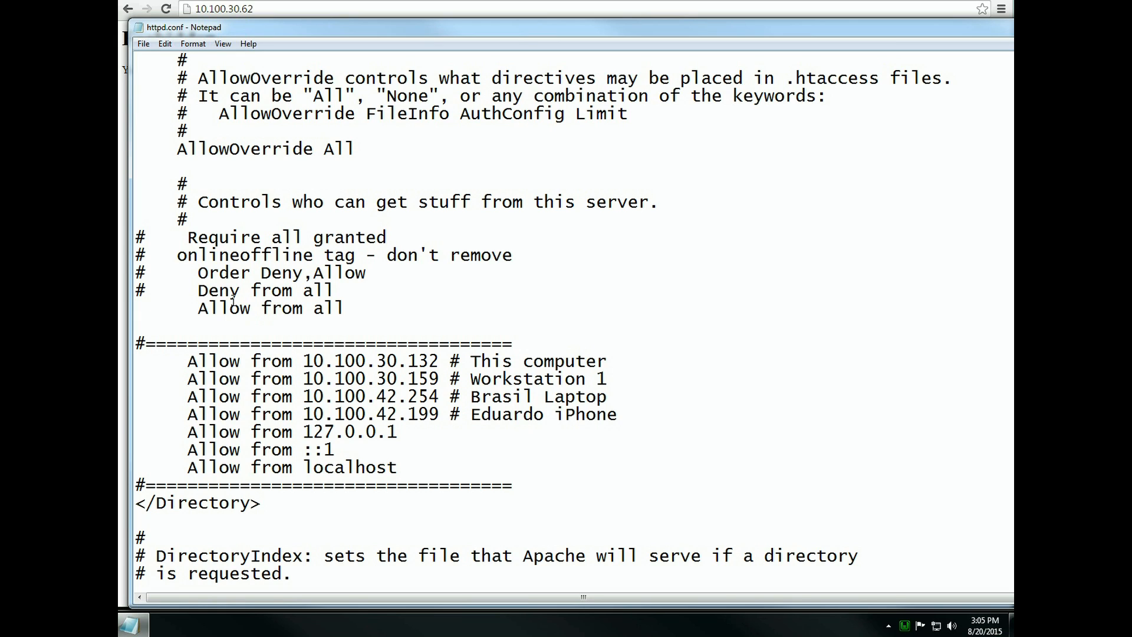
Save the edited httpd.conf and move the editor aside.
left_click(142, 43)
left_click(180, 93)
left_click_drag(819, 33, 665, 33)
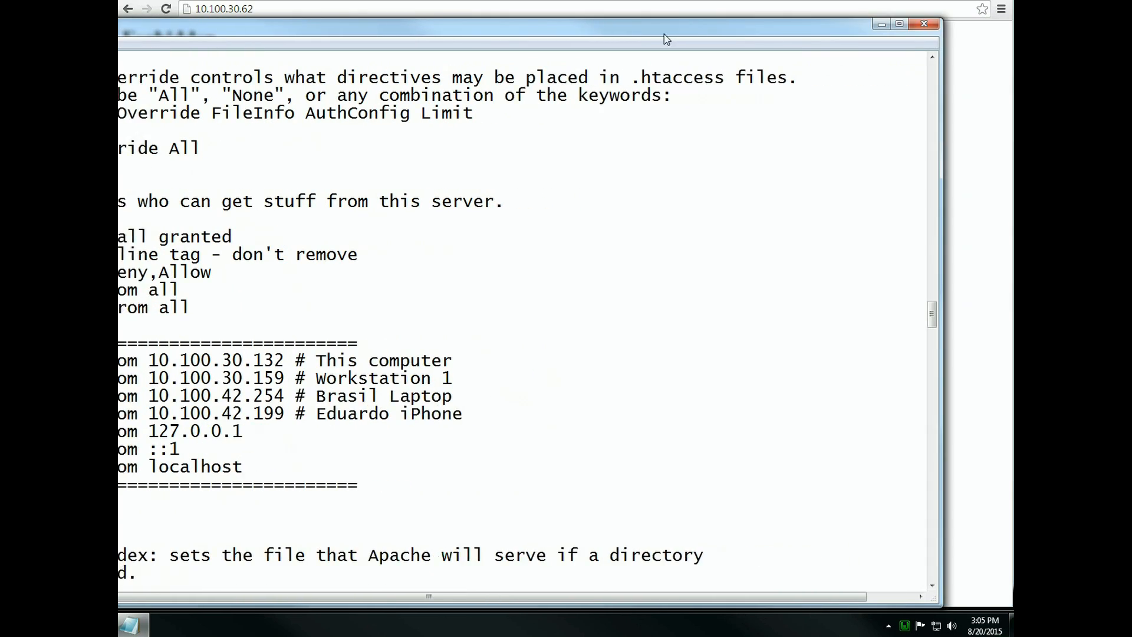
Close Notepad and restart all WampServer services from the tray menu.
left_click(907, 26)
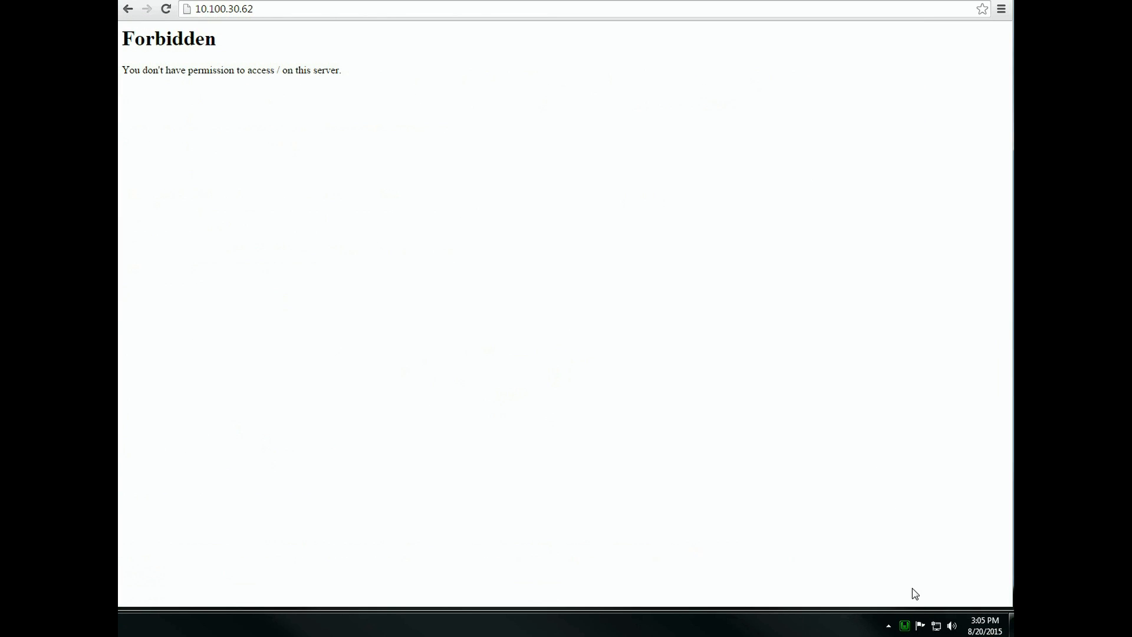
left_click(904, 626)
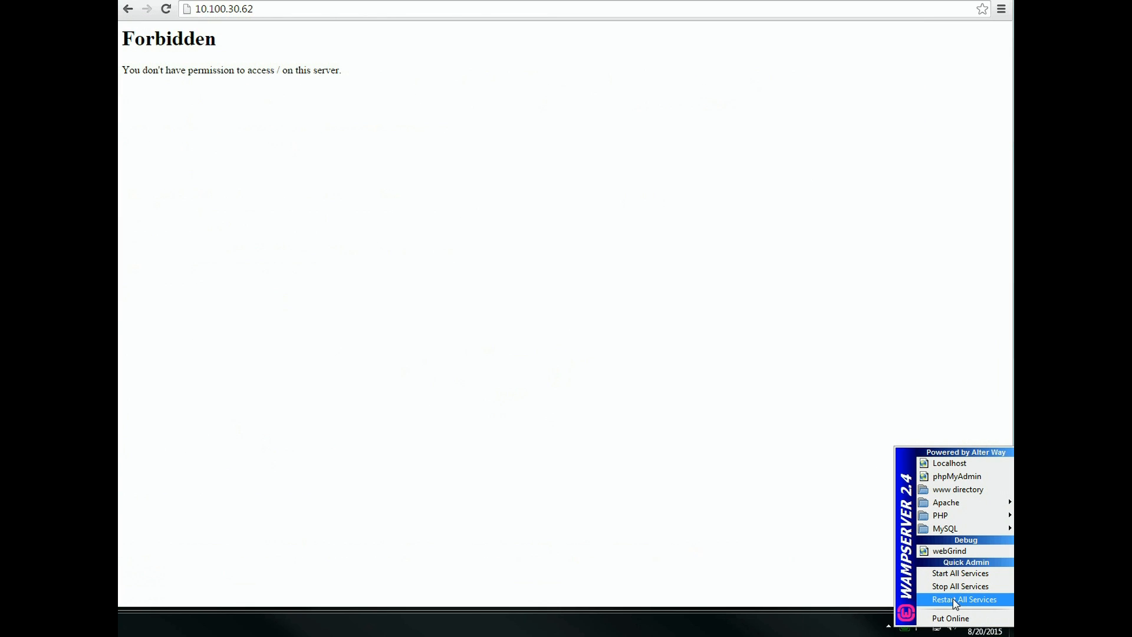
left_click(953, 599)
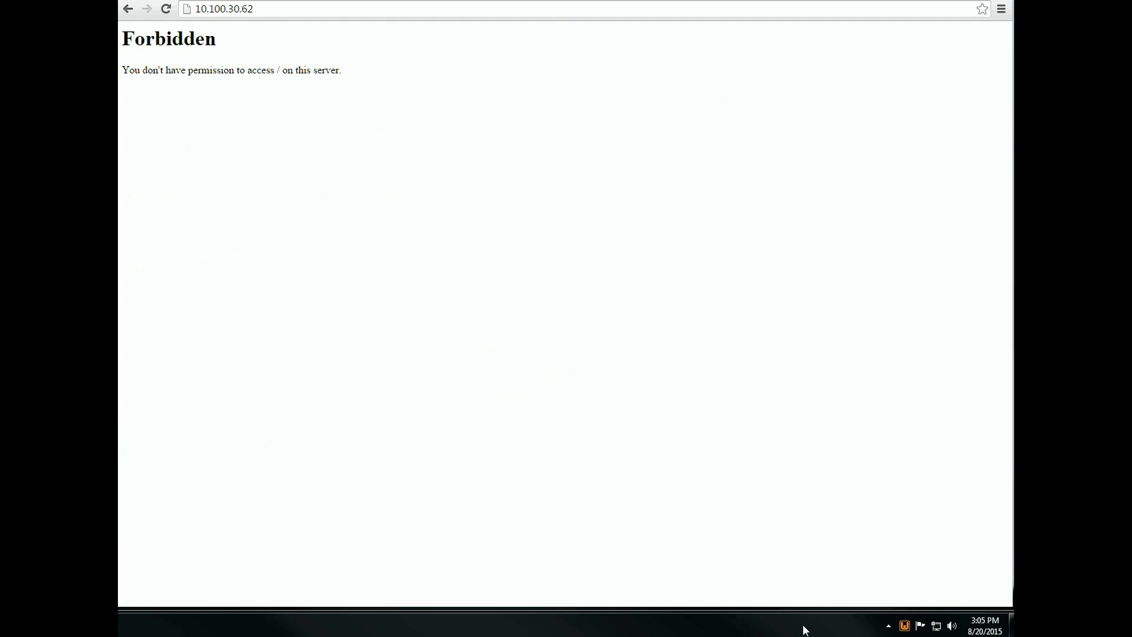
Reload 10.100.30.62 in Chrome so the WampServer homepage appears.
left_click(263, 8)
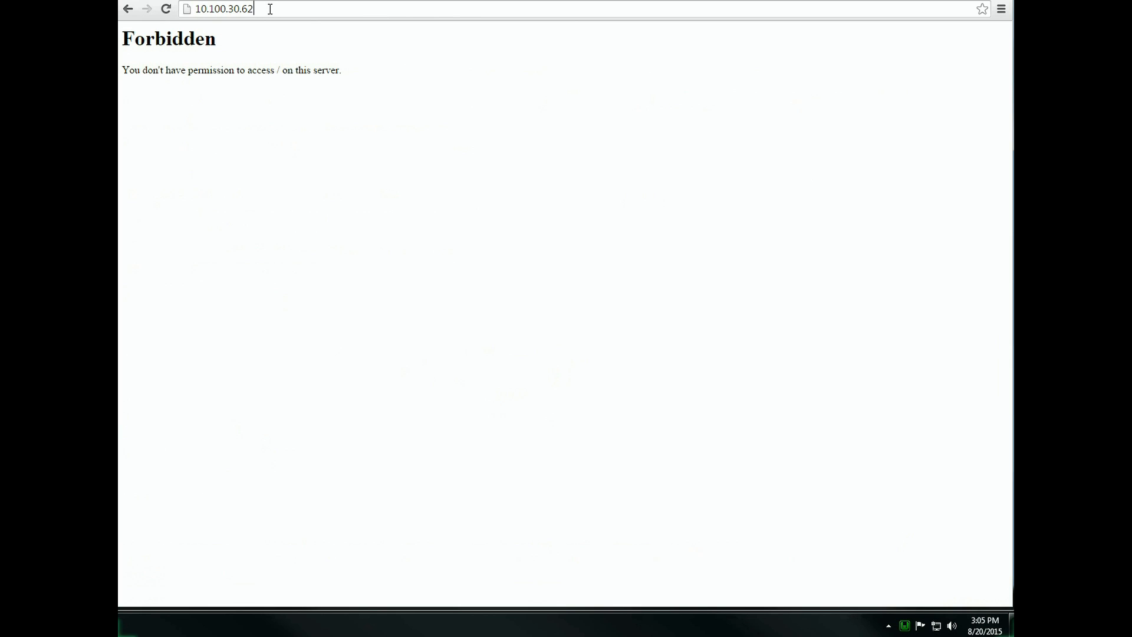
key("Return")
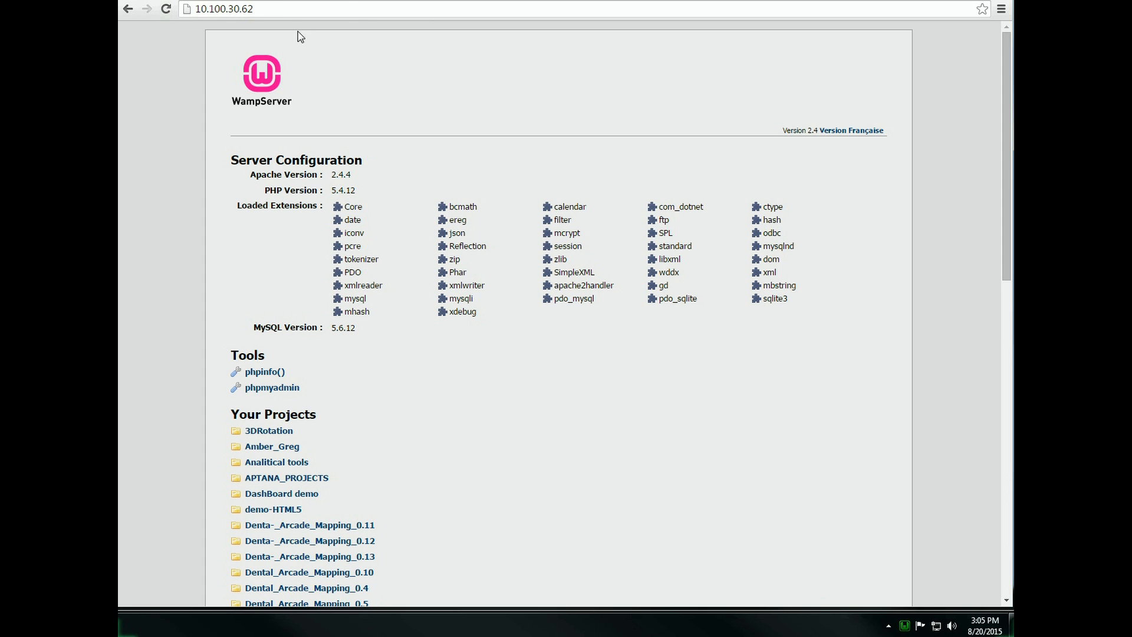
left_click(258, 8)
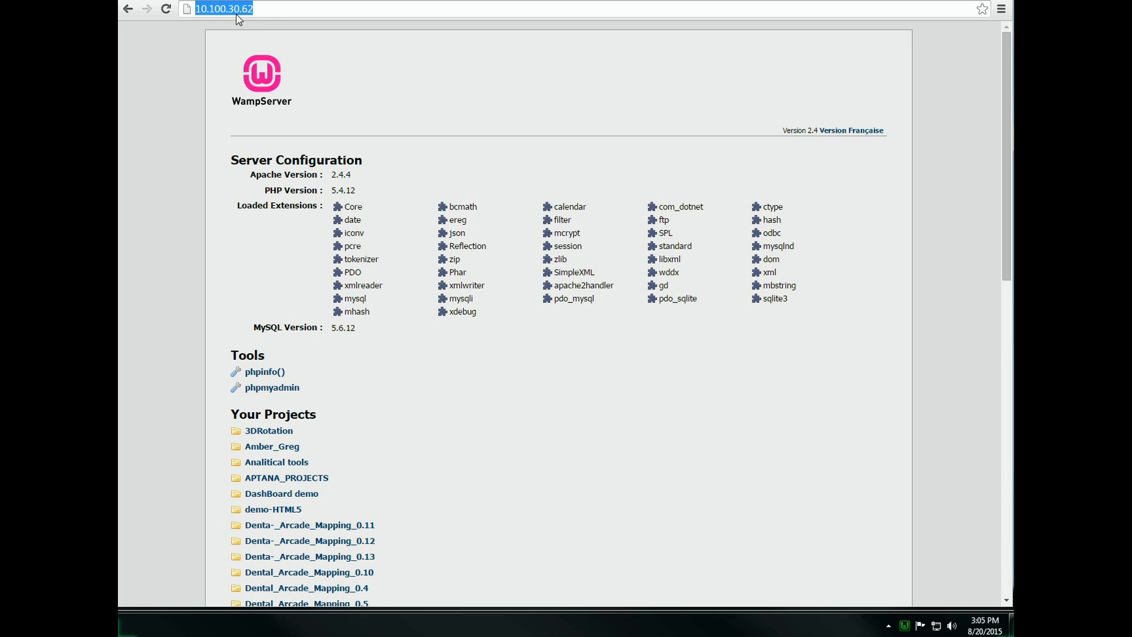